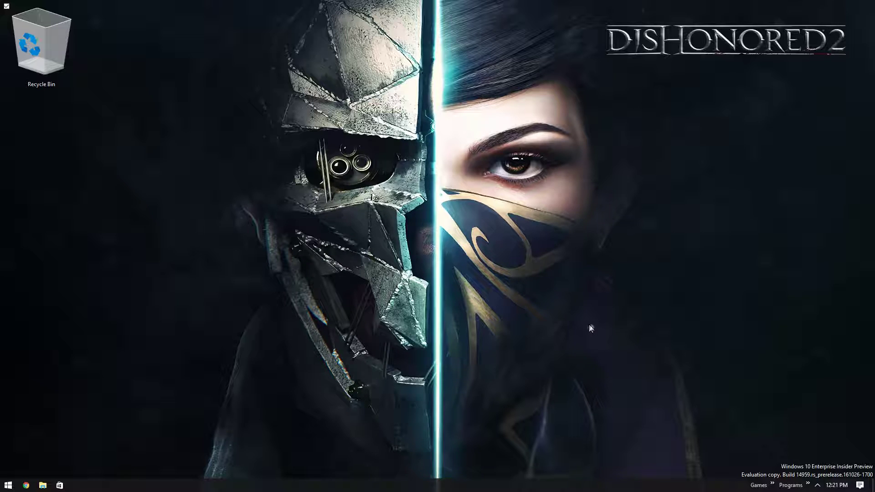
- Launch the Xbox app on the PC
left_click(808, 485)
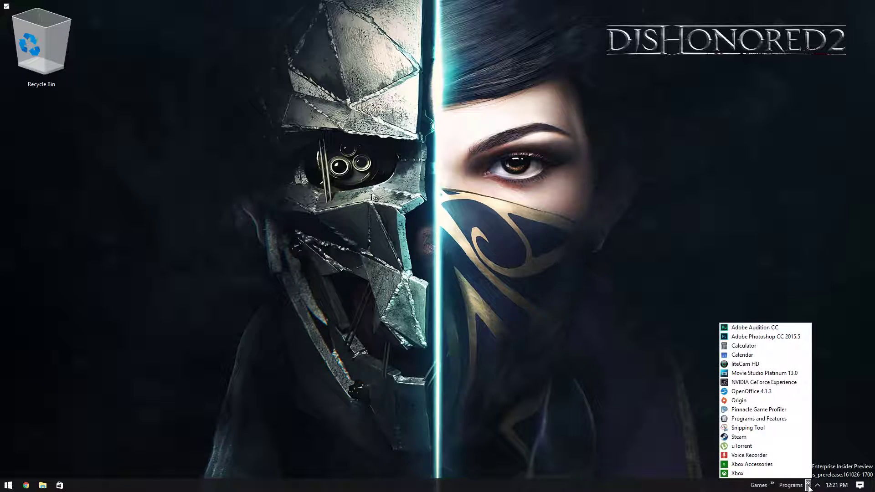
left_click(737, 474)
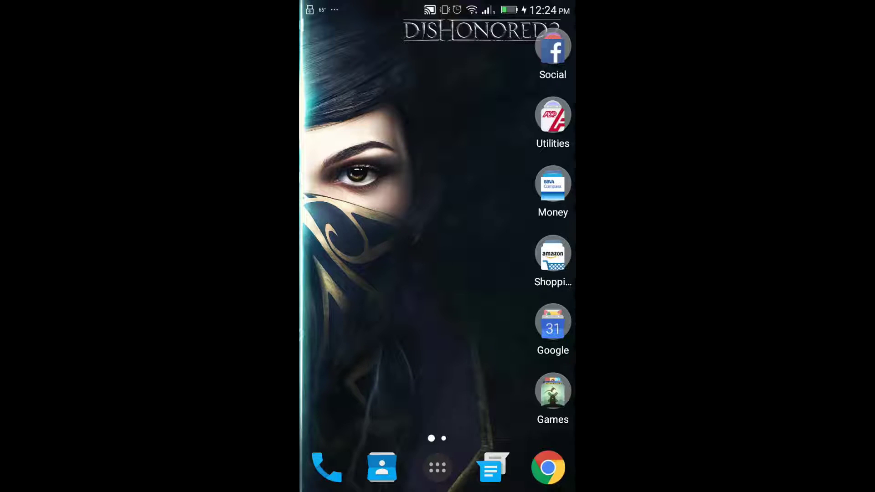
- Dismiss the "Recording stopped." notification on the phone and return to its home screen
left_click_drag(437, 5, 438, 319)
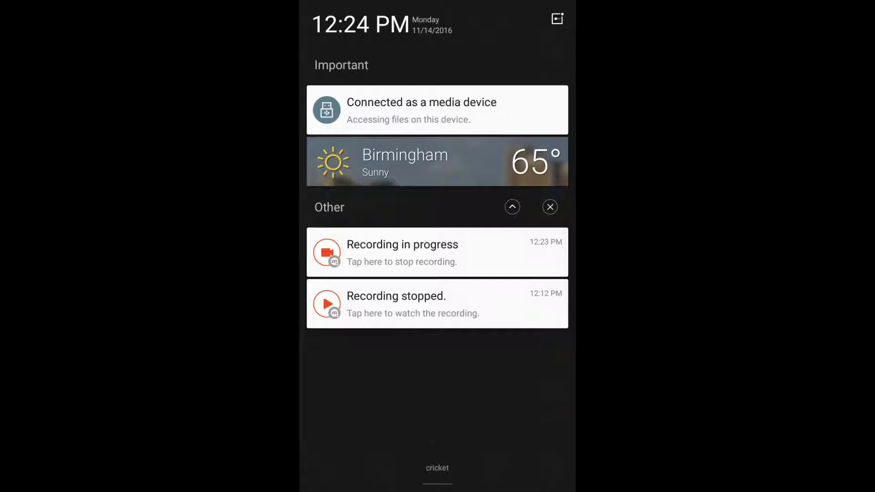
left_click_drag(438, 303, 565, 303)
left_click_drag(438, 456, 437, 92)
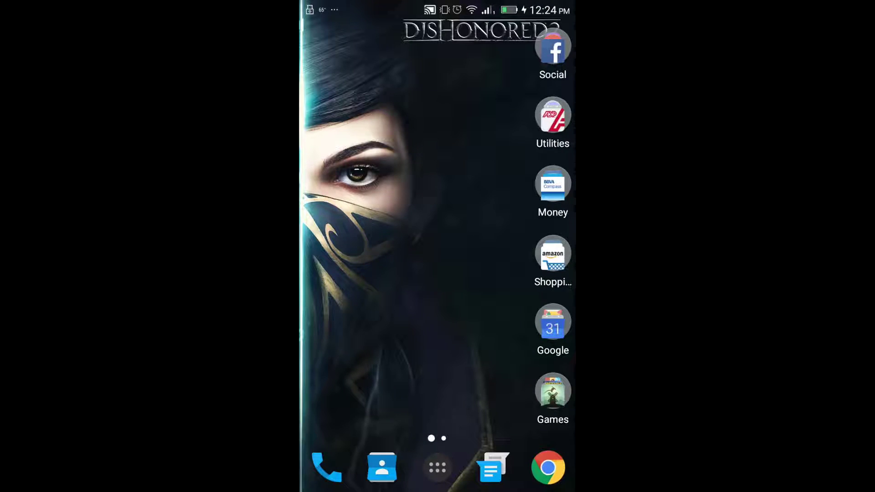
left_click(553, 391)
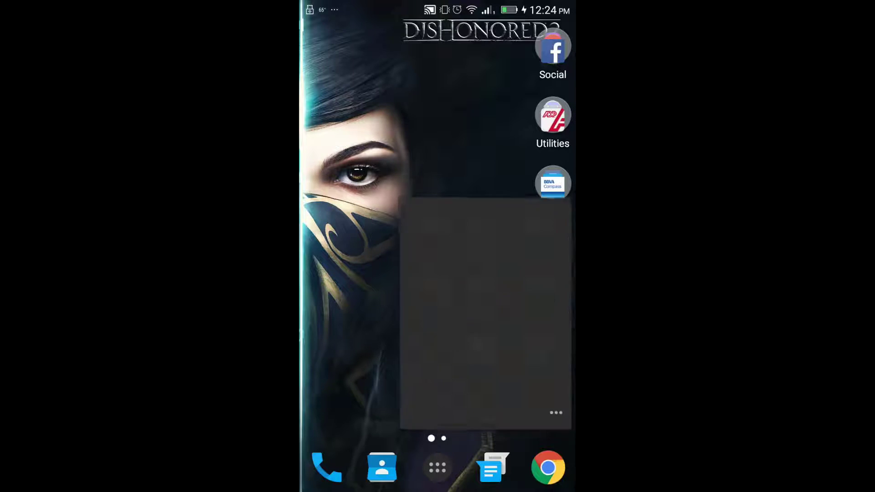
key("Escape")
- Turn on USB tethering in the phone's tethering and portable hotspot settings, then leave the settings
left_click_drag(438, 489, 437, 237)
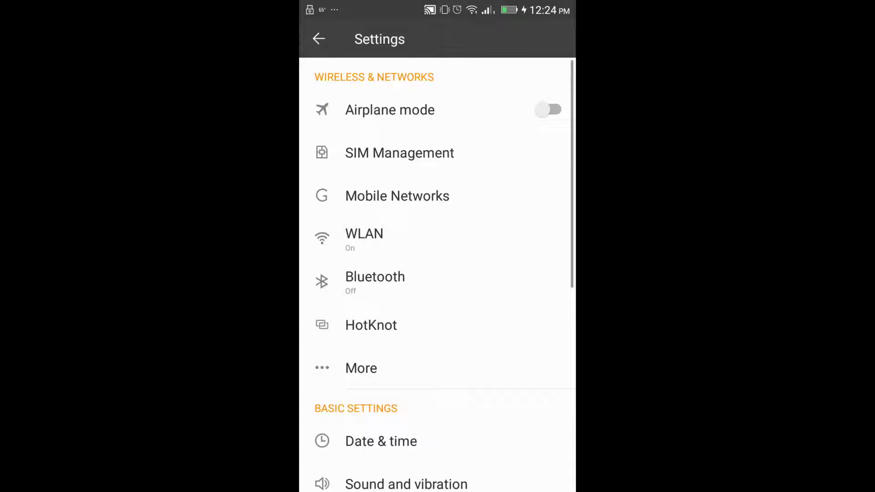
left_click(361, 368)
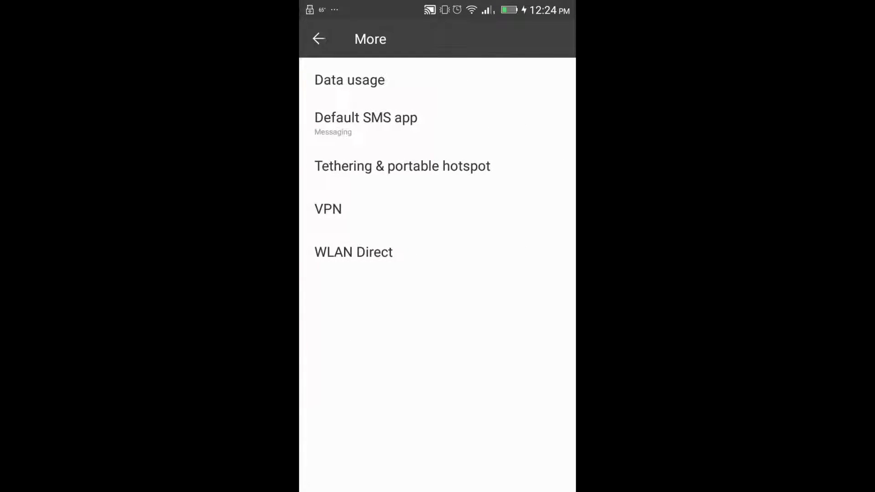
left_click(402, 165)
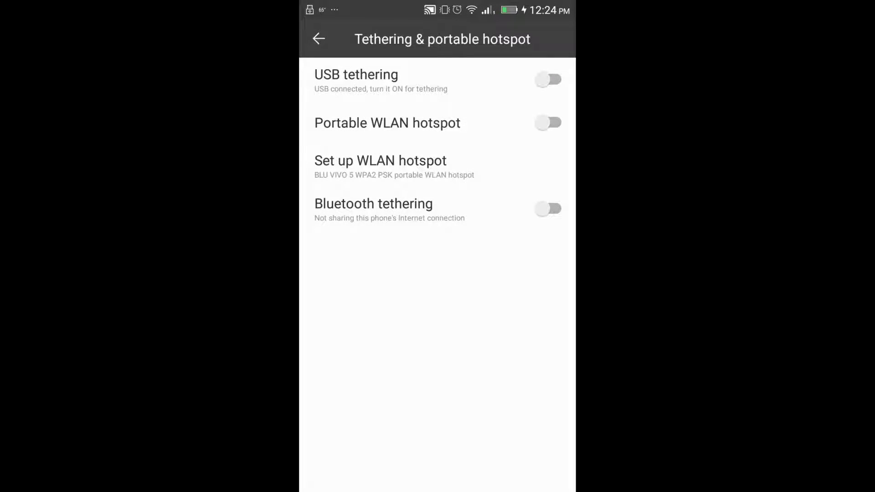
left_click(401, 80)
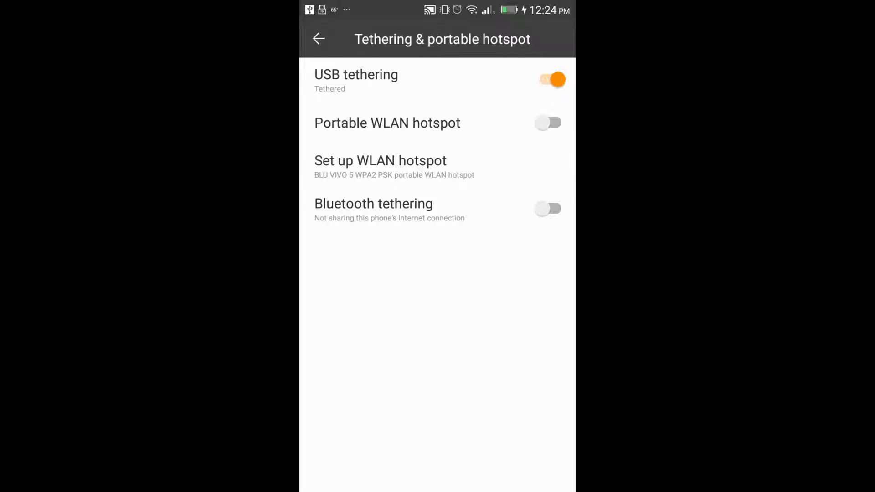
key("Escape")
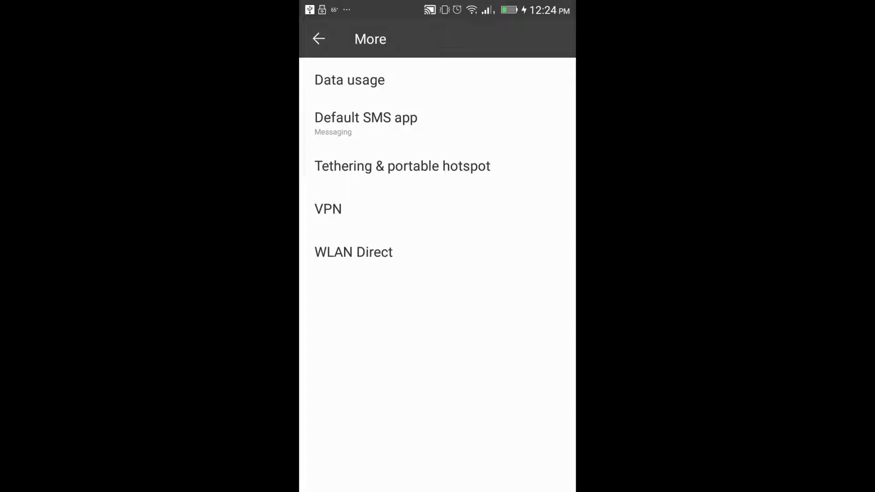
key("Escape")
key("Escape")
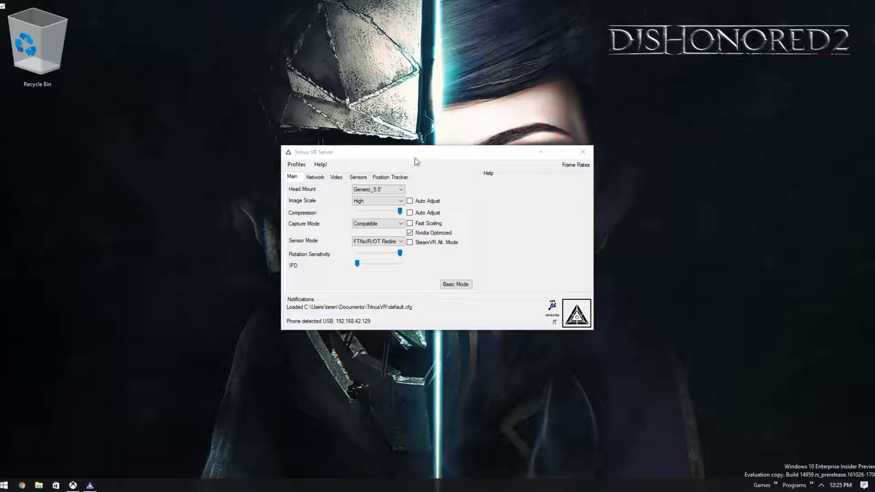
- Switch to Trinus VR Server on the PC and start streaming to the phone connected over USB
left_click_drag(417, 157, 395, 156)
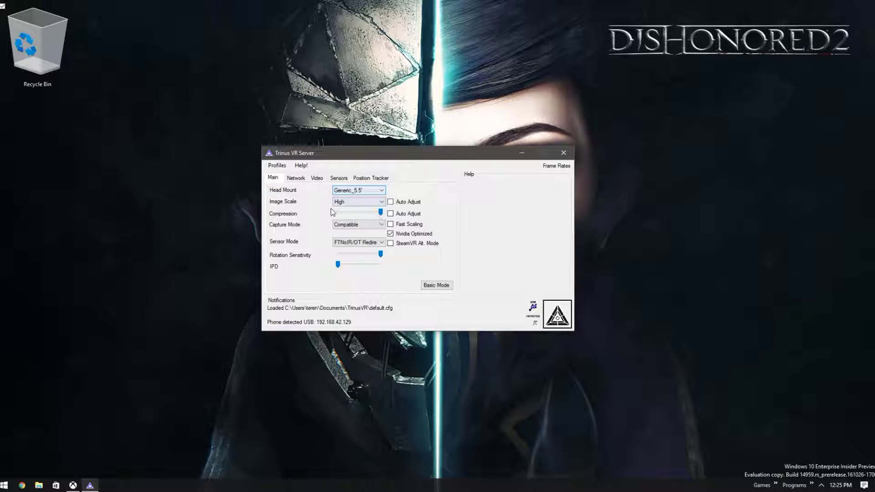
mouse_move(343, 241)
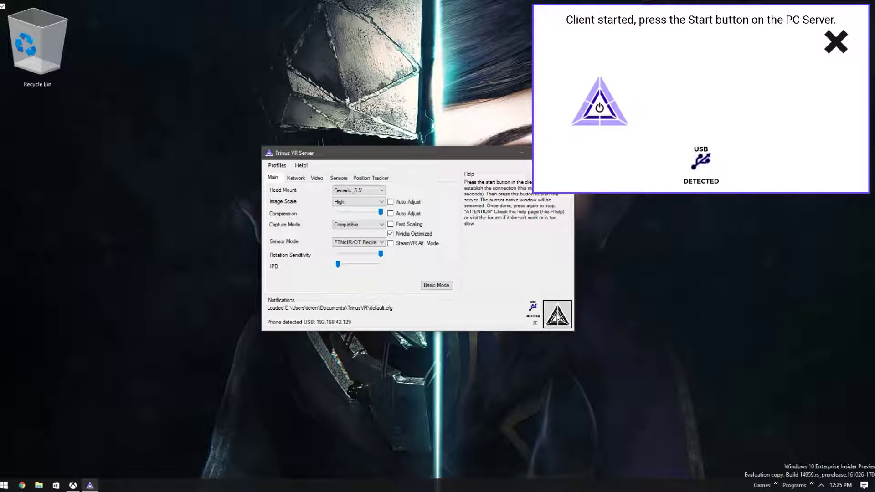
left_click(556, 317)
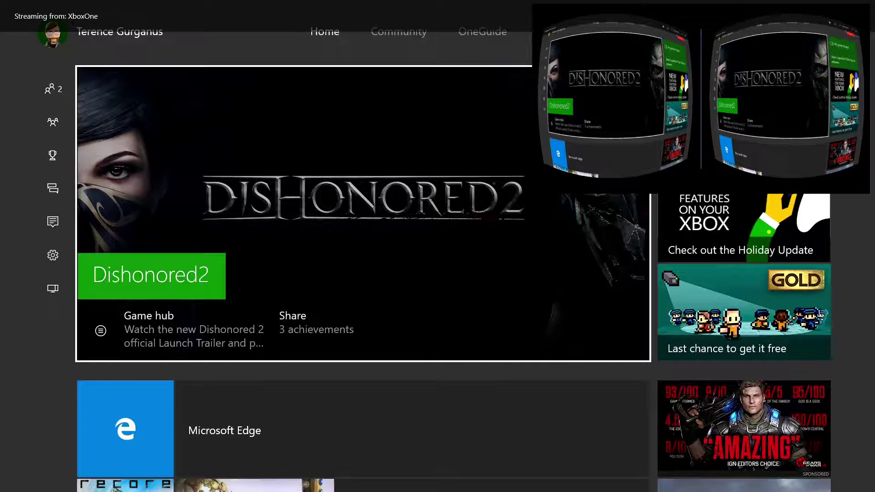
- Look through the streamed Xbox One dashboard's friends panel and its Community and OneGuide pages, ending at Home
key("Left")
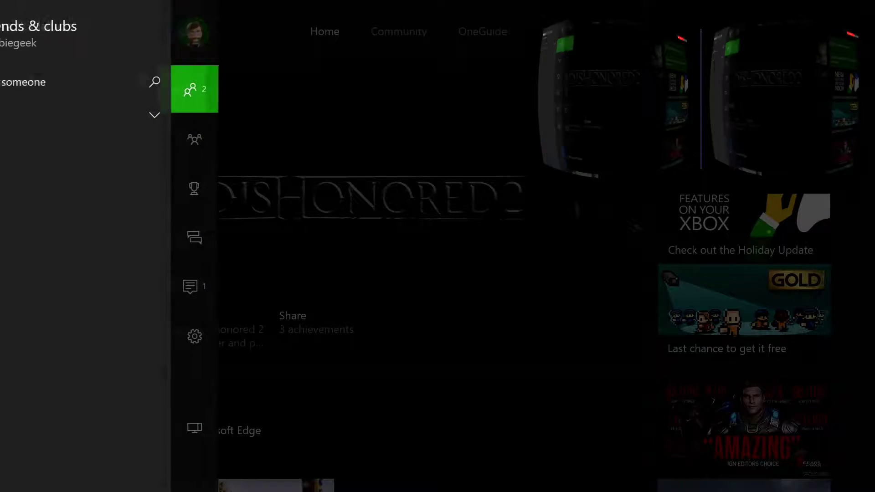
key("Escape")
key("Up")
key("Right")
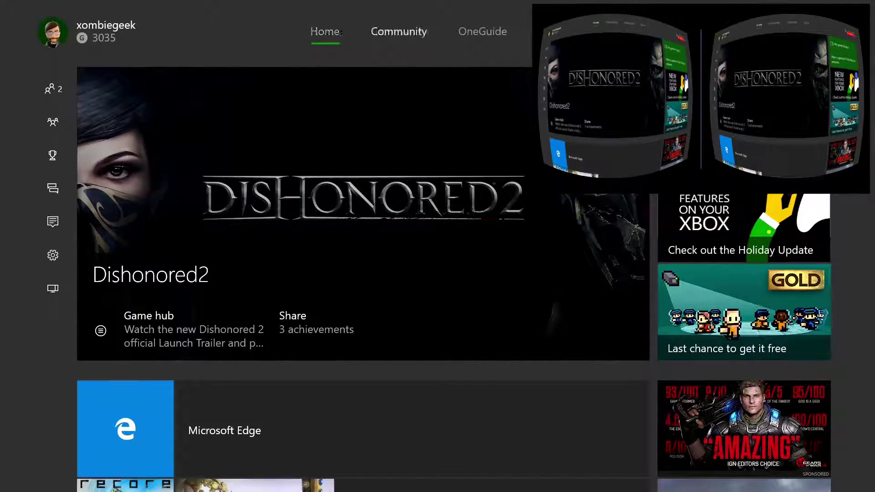
key("Right")
key("Left")
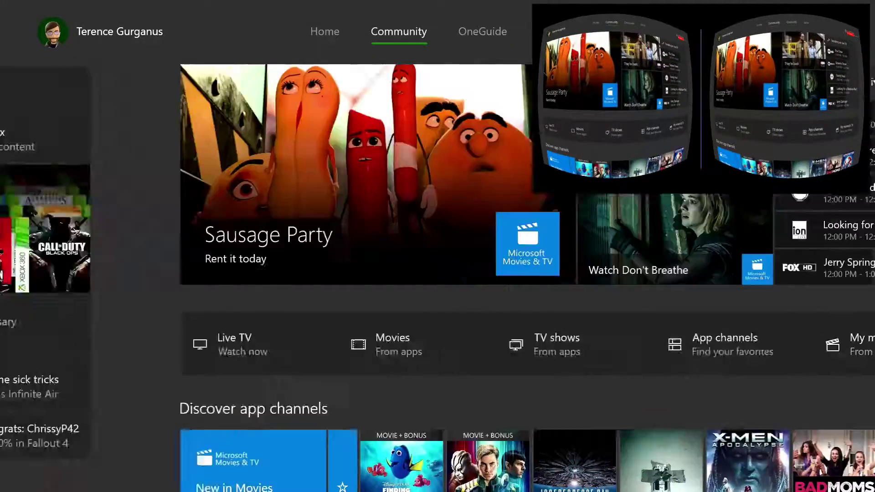
key("Left")
key("Down")
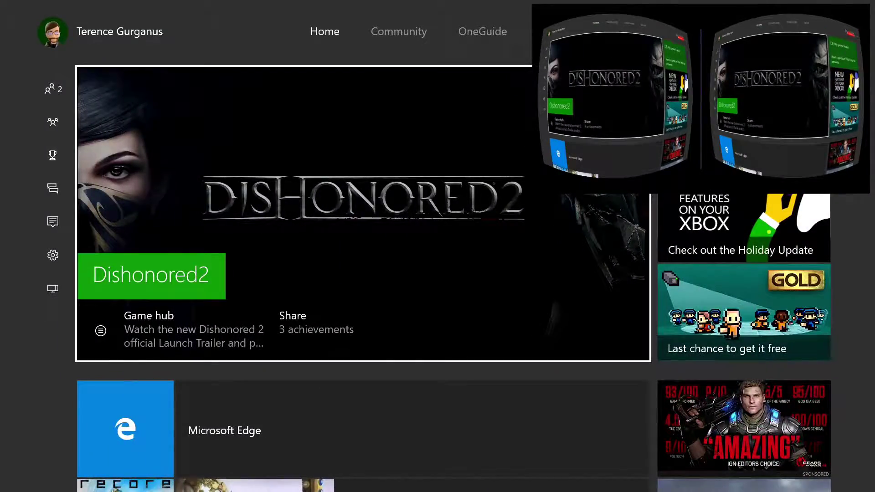
- Launch Dishonored 2 from the Xbox home and continue past its title screen
key("Down")
key("Up")
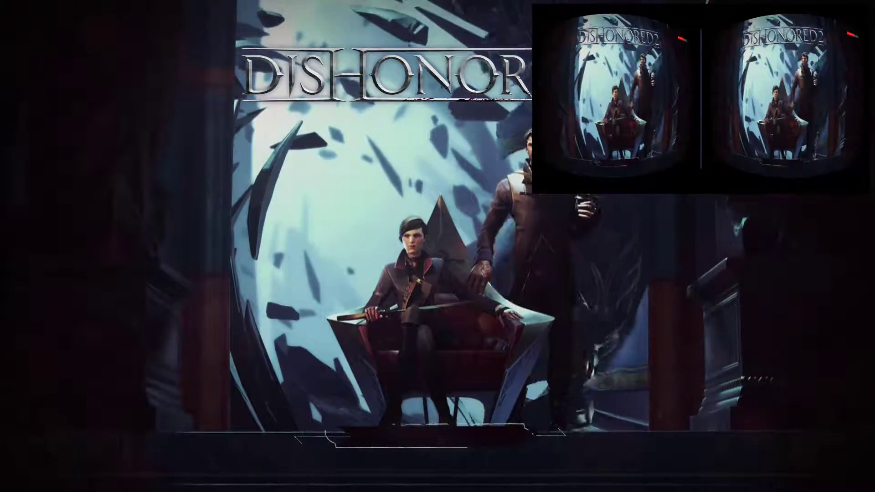
key("Return")
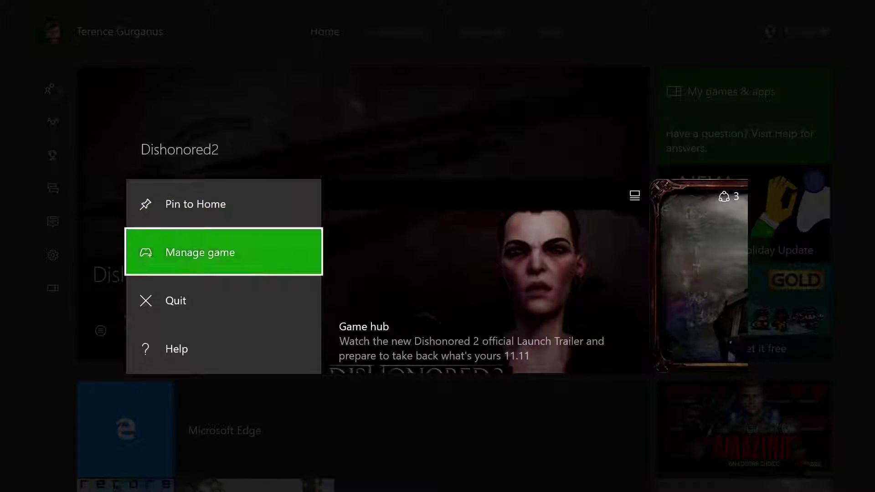
- Quit Dishonored 2 through its game options on the Xbox home
key("Down")
key("Return")
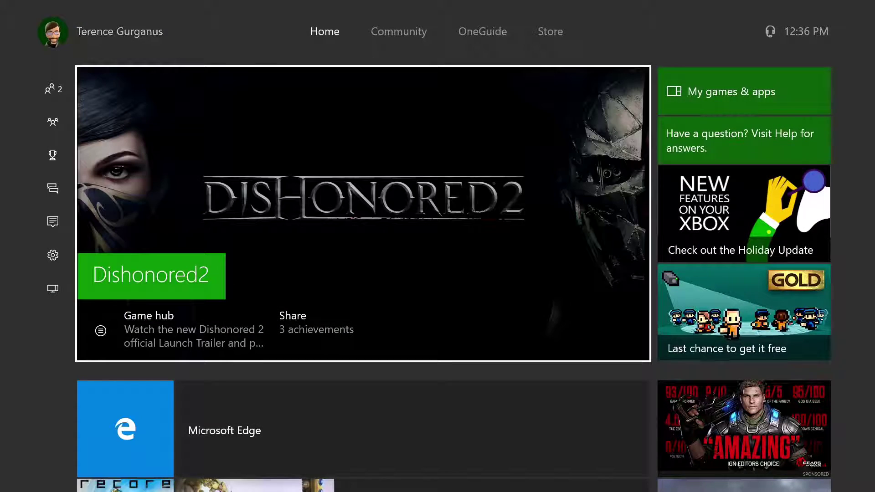
- Leaf through the Xbox dashboard's Home, Community, OneGuide and Store pages and return to Home
key("Right")
key("ctrl+Tab")
key("ctrl+Tab")
key("ctrl+Tab")
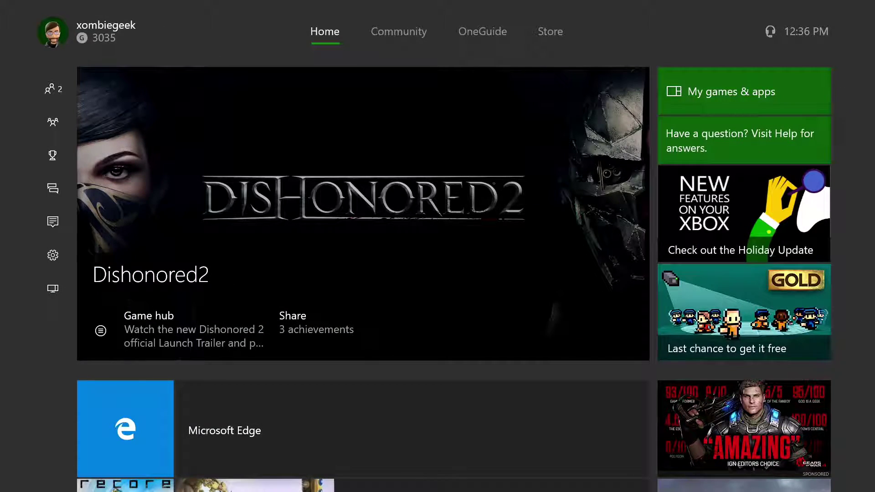
key("ctrl+shift+Tab")
key("ctrl+shift+Tab")
key("ctrl+shift+Tab")
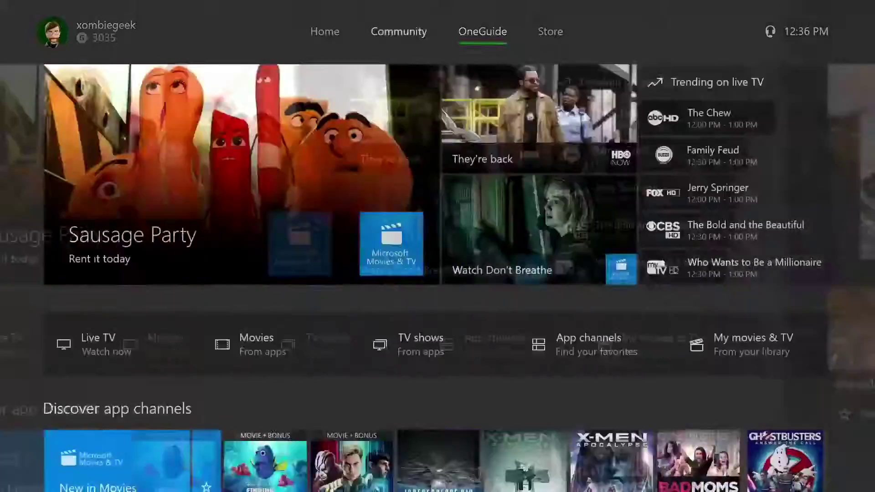
- Examine the Xbox Home page's featured tiles and recent games down to the Pins section
key("Right")
key("Down")
key("Down")
key("Down")
key("Down")
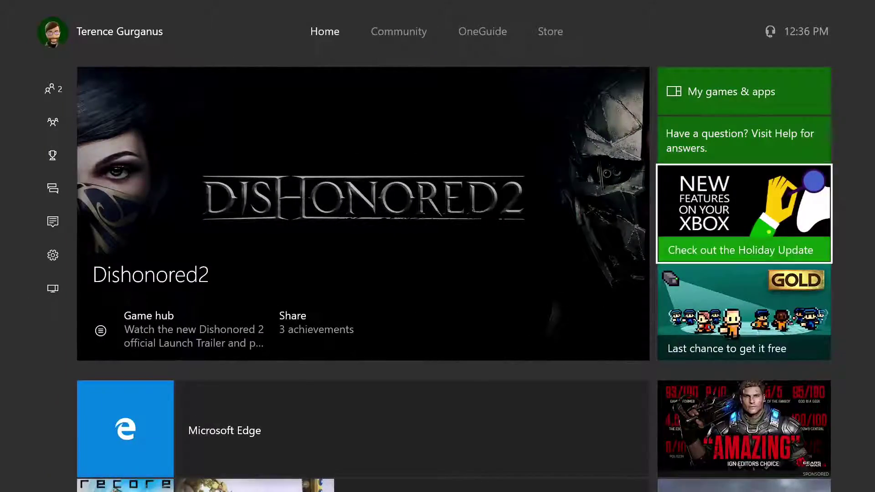
key("Left")
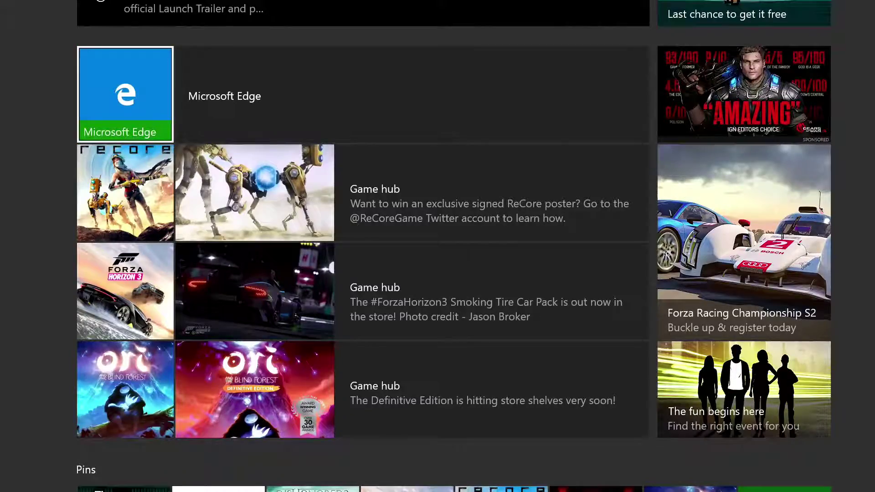
key("Down")
key("Down")
key("Down")
key("Down")
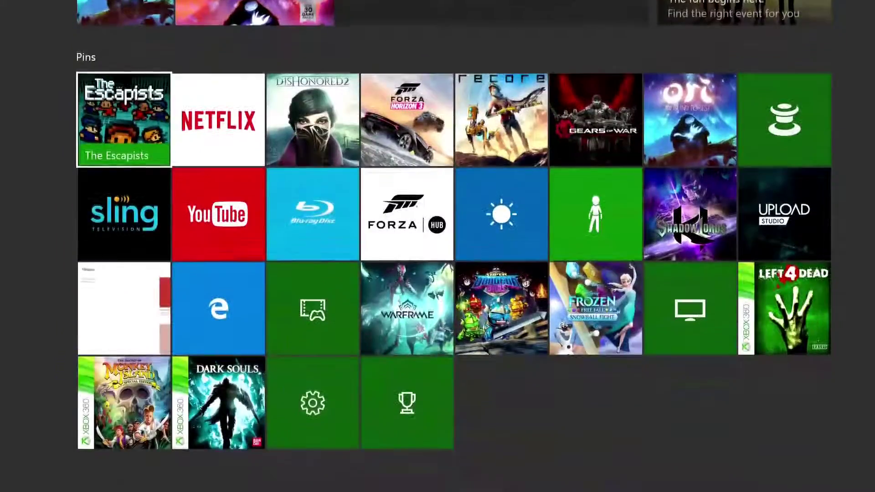